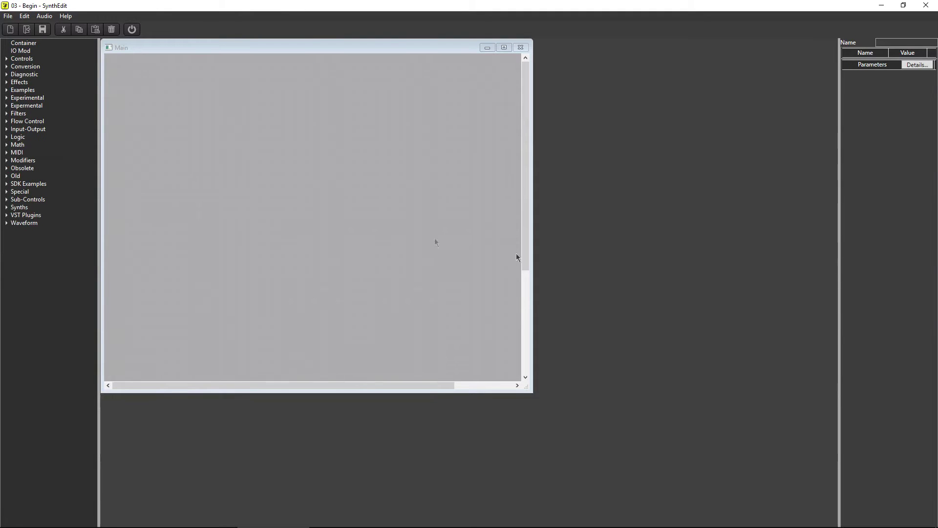
Expand the Input-Output category to list Sound In, Sound Out, Wave Player and Wave Recorder
left_click(6, 129)
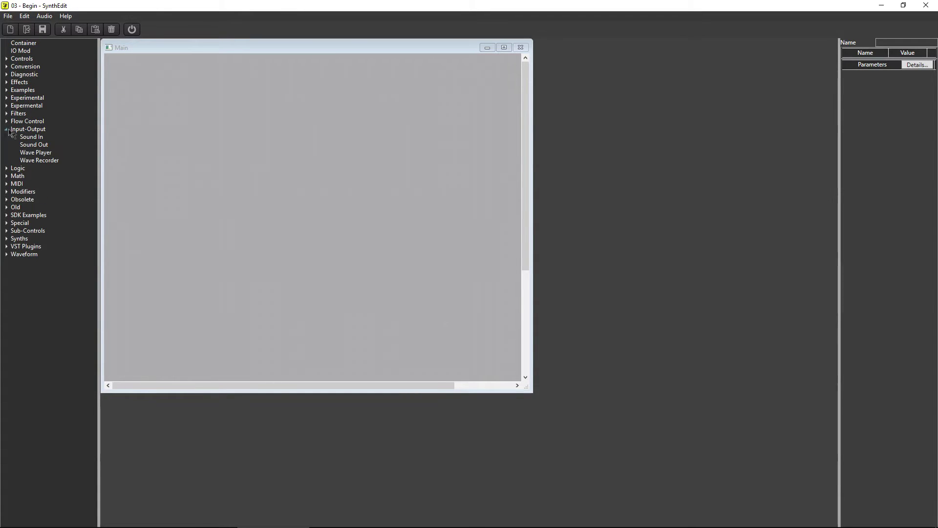
Place a Sound Out module on the Main patch and expand the Waveform category
mouse_move(34, 145)
left_mouse_down()
mouse_move(340, 145)
mouse_move(442, 126)
left_mouse_up()
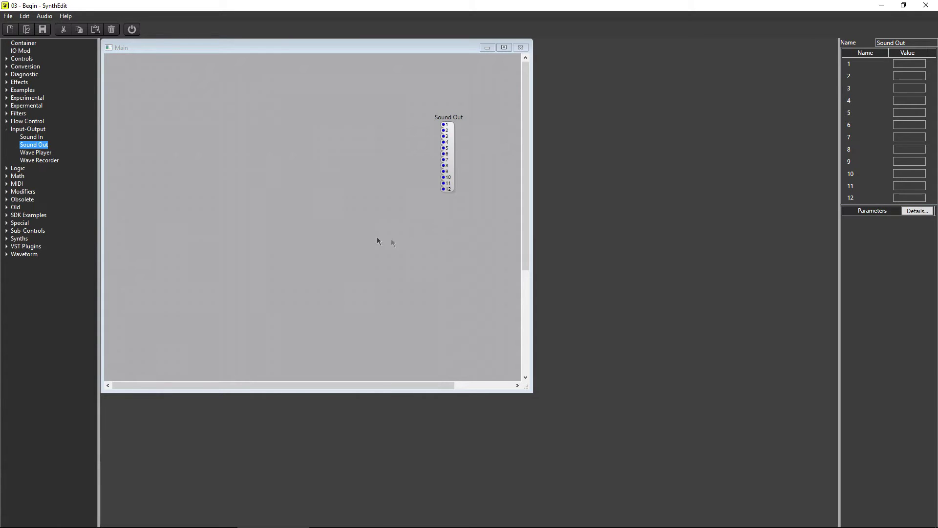
left_click(6, 254)
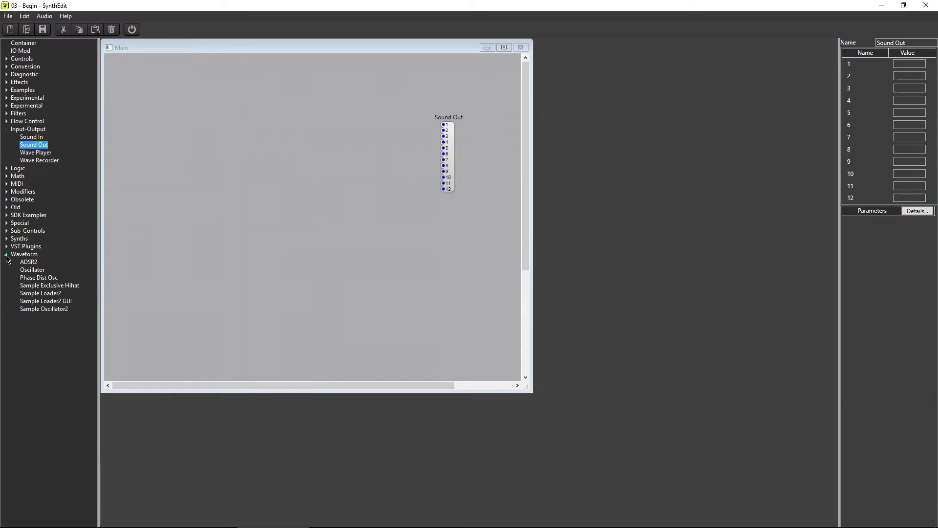
Place an Oscillator module on the patch, left of Sound Out
left_click_drag(29, 271, 291, 135)
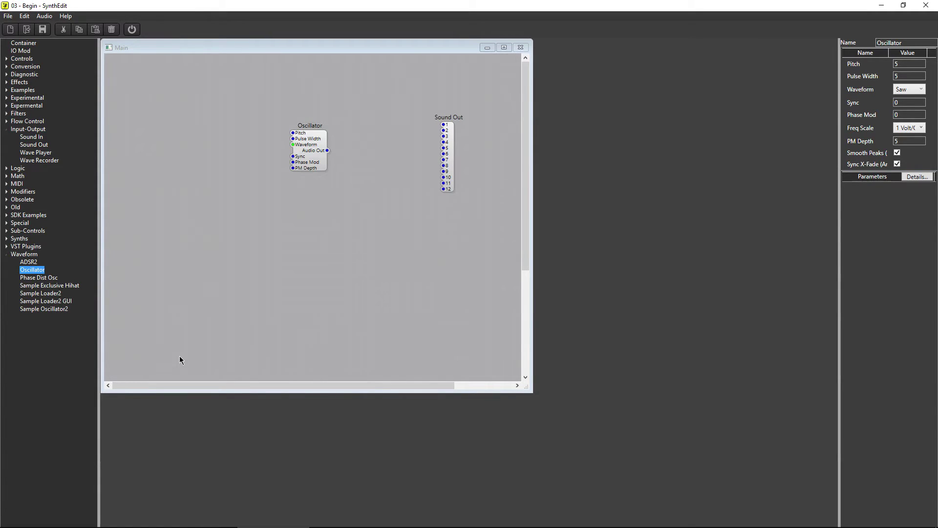
Wire the Oscillator's Audio Out to Sound Out input 1, then run and stop the audio to hear it
left_click_drag(328, 151, 445, 127)
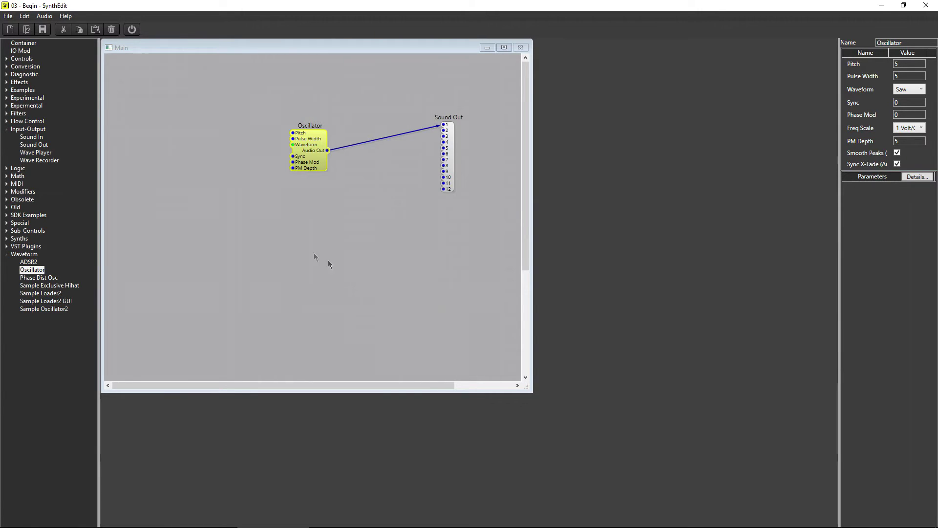
left_click(136, 30)
left_click(132, 30)
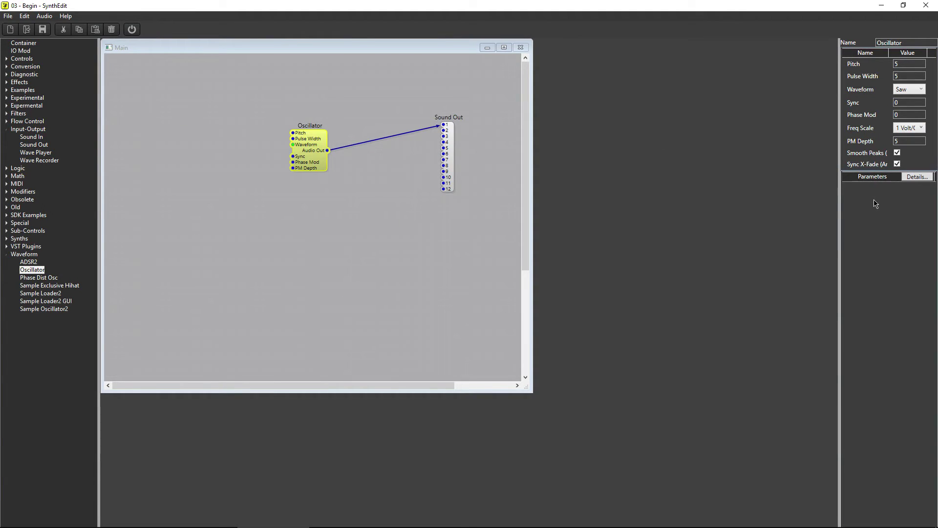
Set the Oscillator's waveform to Pulse and expand the Controls category
left_click(920, 90)
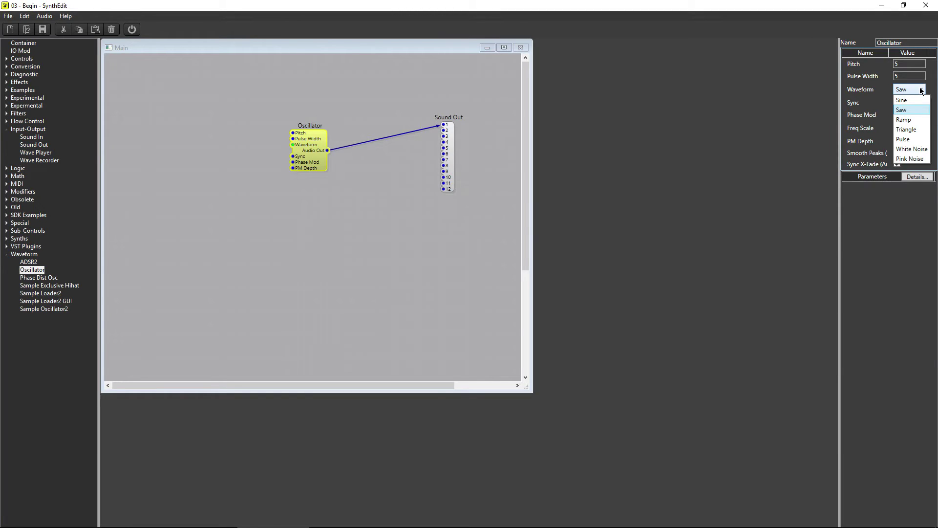
left_click(907, 140)
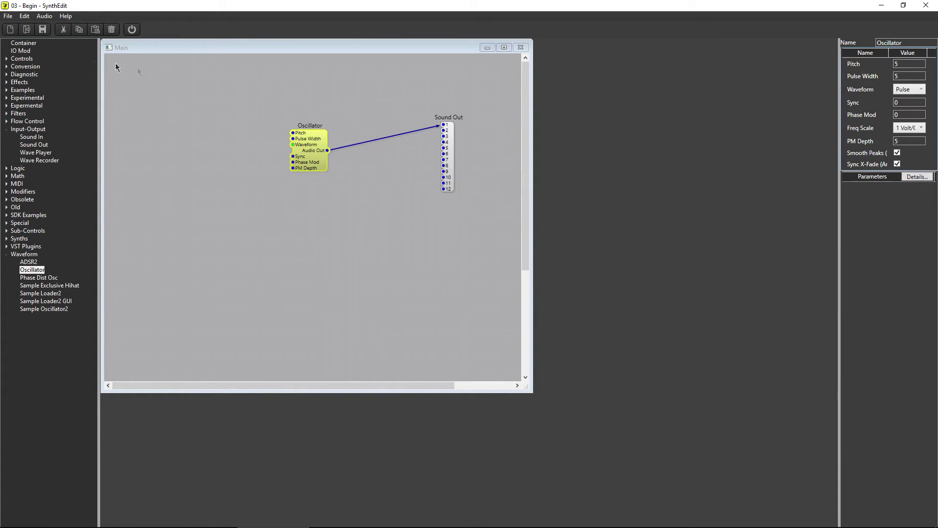
left_click(6, 60)
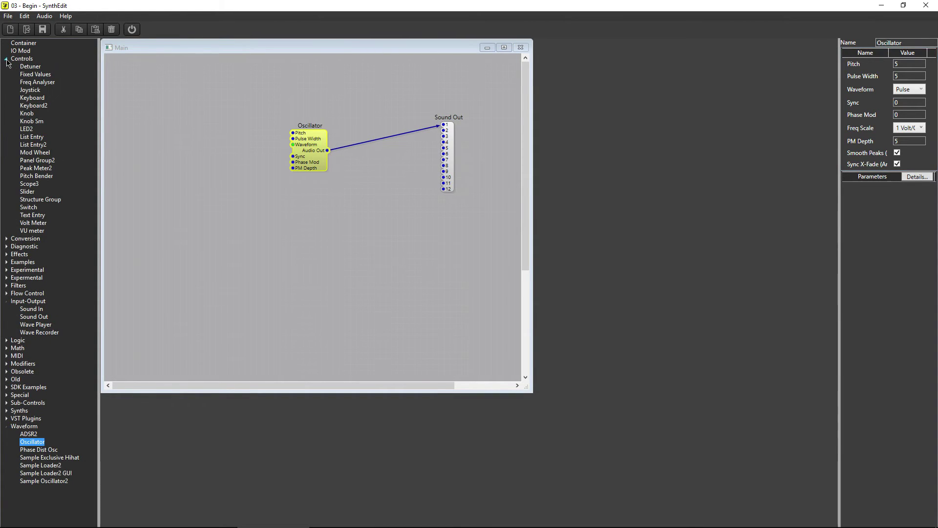
Place a Slider module on the patch left of the Oscillator, range 0 to 10
left_click_drag(28, 191, 165, 143)
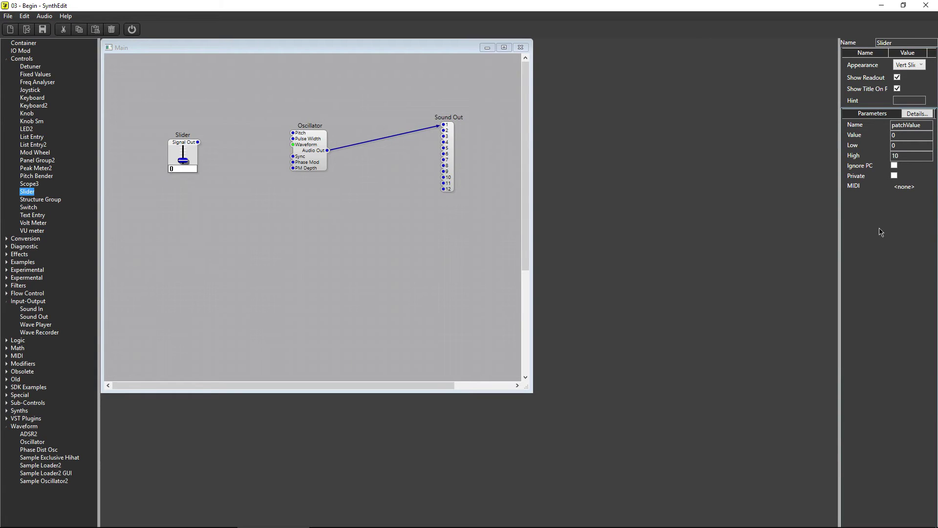
left_click(901, 145)
Enter 5 in the Slider's readout box as its value
left_click(184, 169)
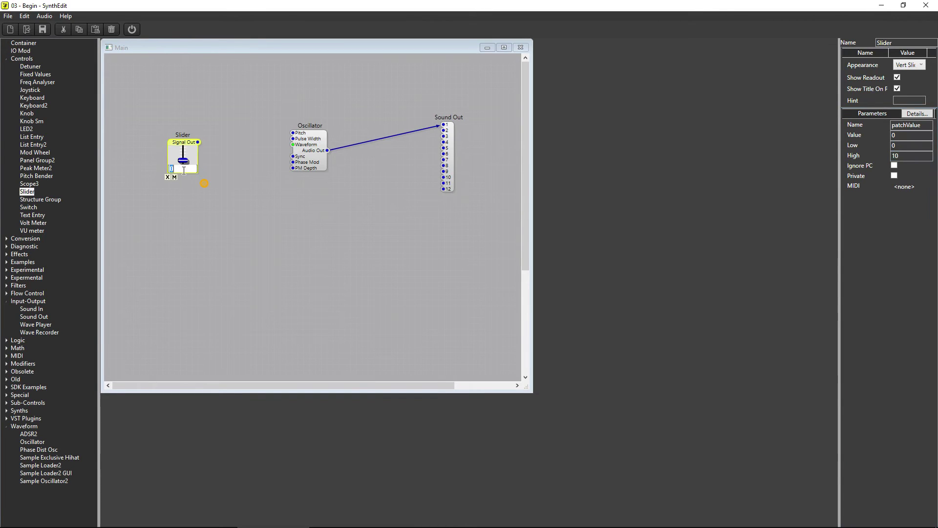
type("5")
key("Return")
Wire the Slider's Signal Out to the Oscillator's Pitch input and start audio playback
left_click_drag(198, 142, 292, 133)
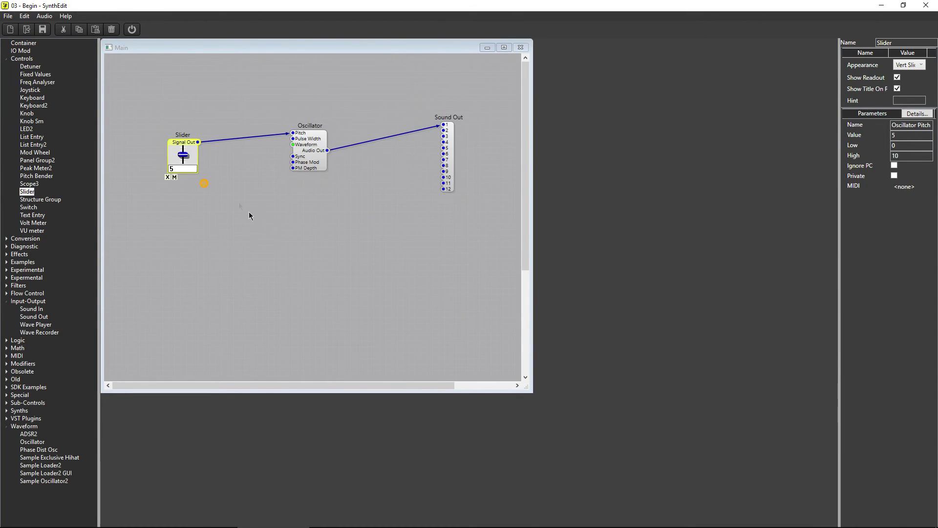
left_click(133, 32)
Drag the Oscillator Pitch slider down to 1.45 while the patch plays
mouse_move(184, 157)
left_mouse_down()
mouse_move(190, 134)
mouse_move(193, 189)
left_mouse_up()
Switch the audio engine off, leaving the slider at 1.45 and the Pulse patch wired
left_click(132, 33)
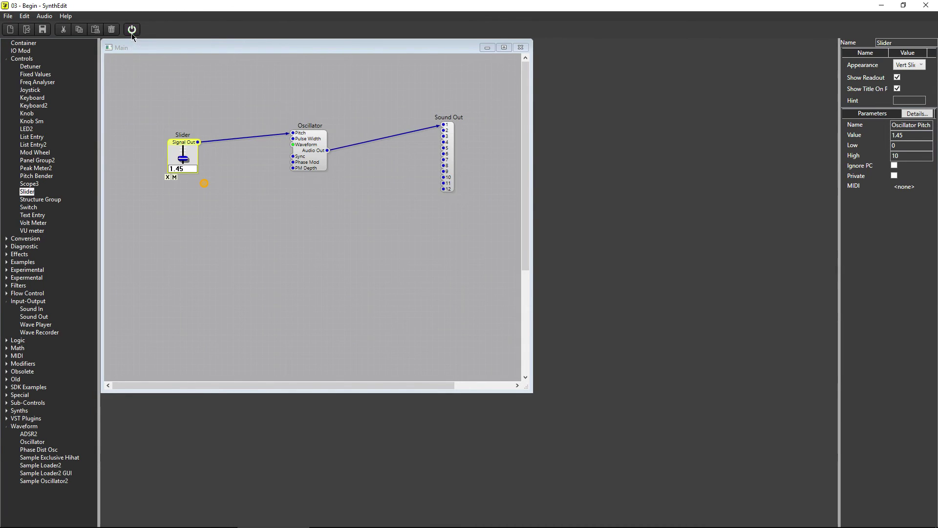